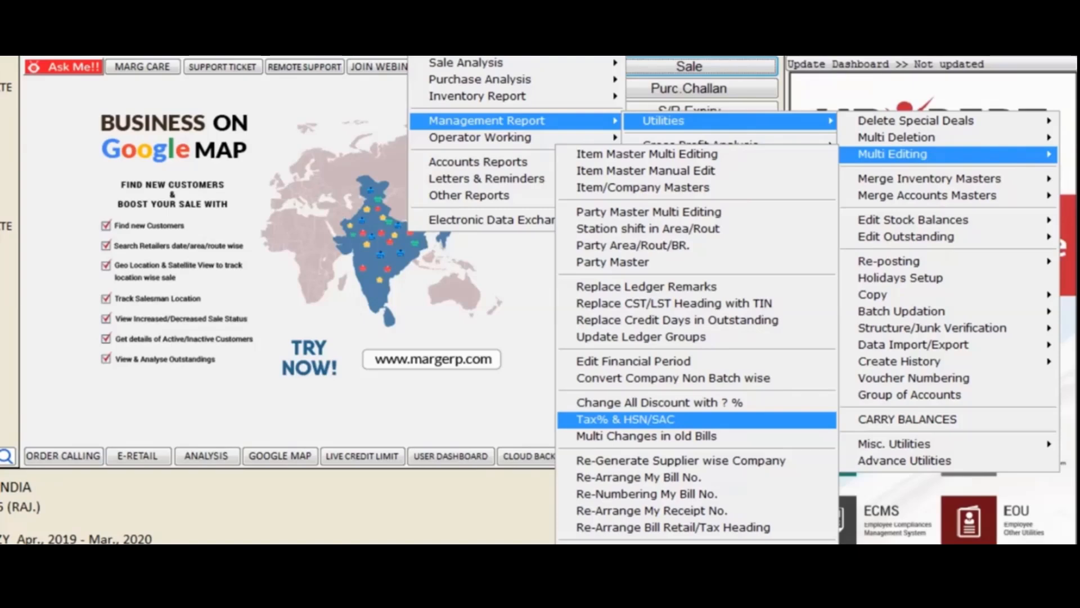
- In the Tax% & HSN/SAC multi-editing utility, change the 30049040 entry to 9% SGST and CGST, 18% IGST and HSN/SAC 33043000
{"action": "key", "text": "Return"}
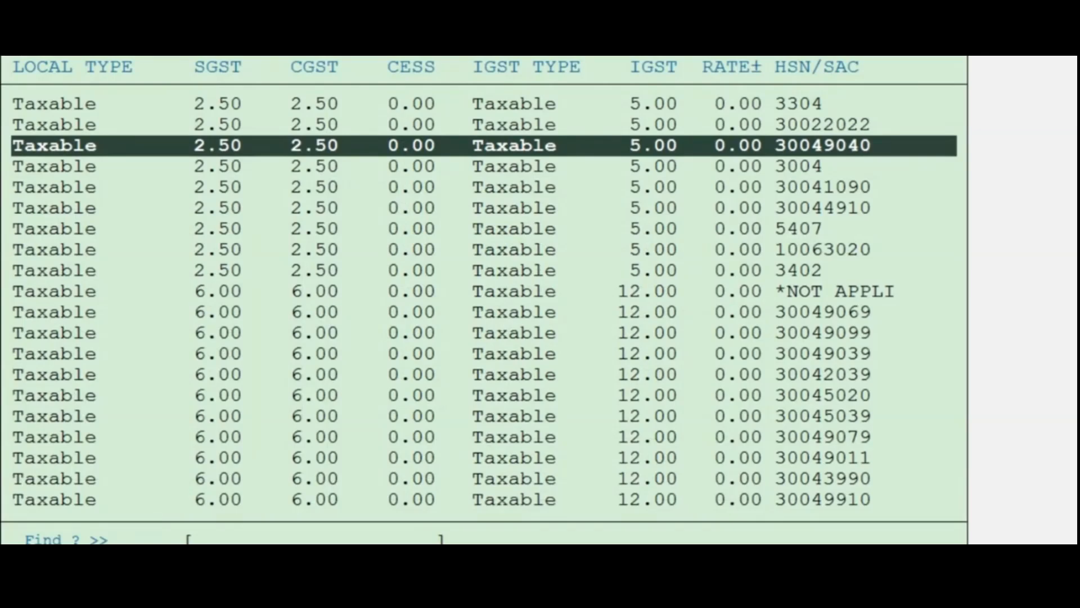
{"action": "key", "text": "Return"}
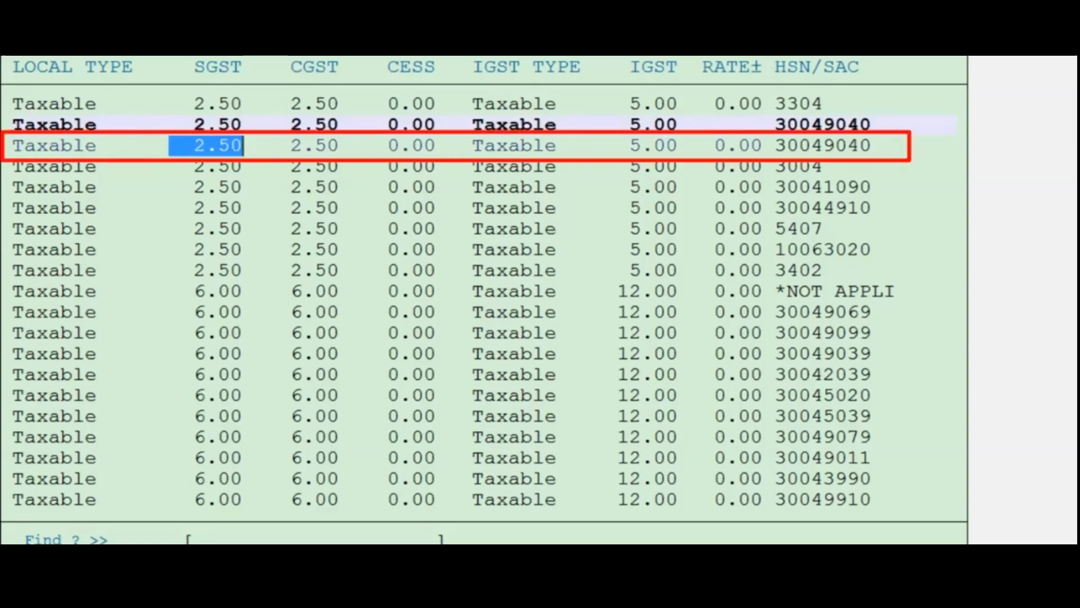
{"action": "type", "text": "9 ."}
{"action": "key", "text": "Return"}
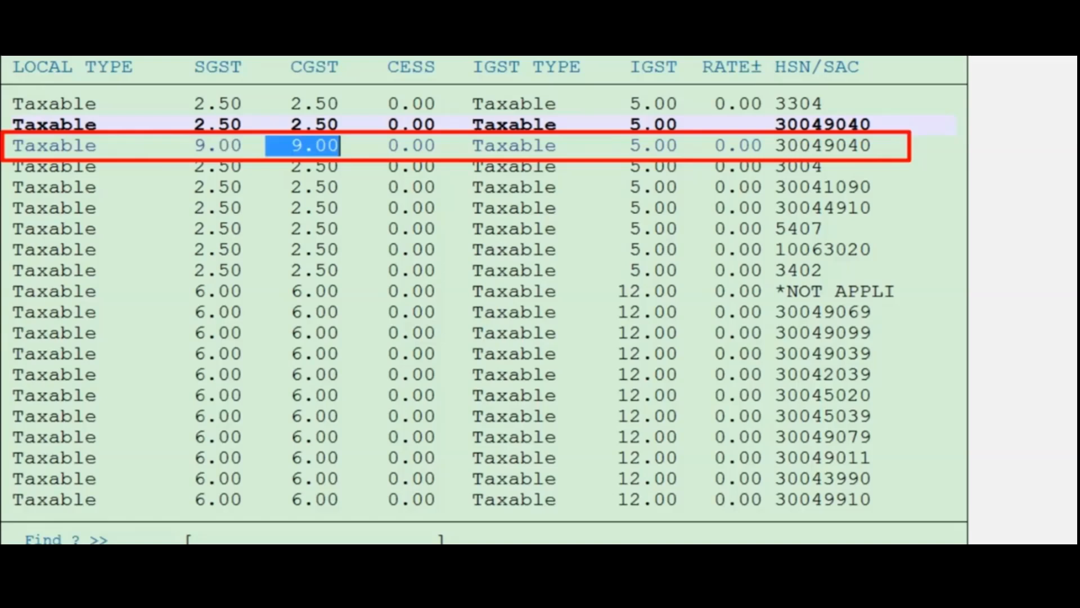
{"action": "key", "text": "Return"}
{"action": "key", "text": "Return"}
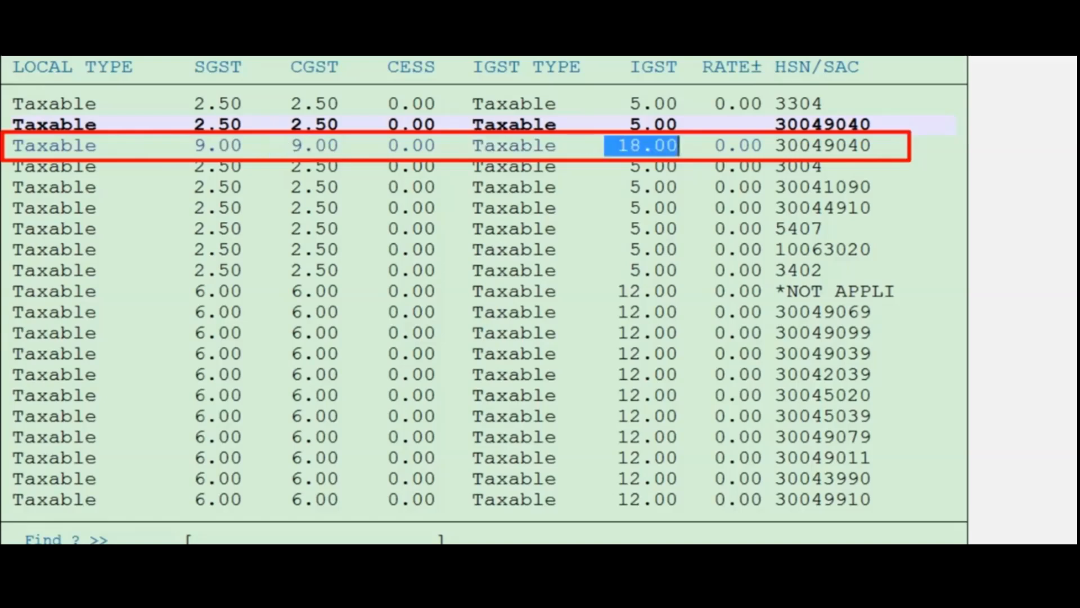
{"action": "key", "text": "Return"}
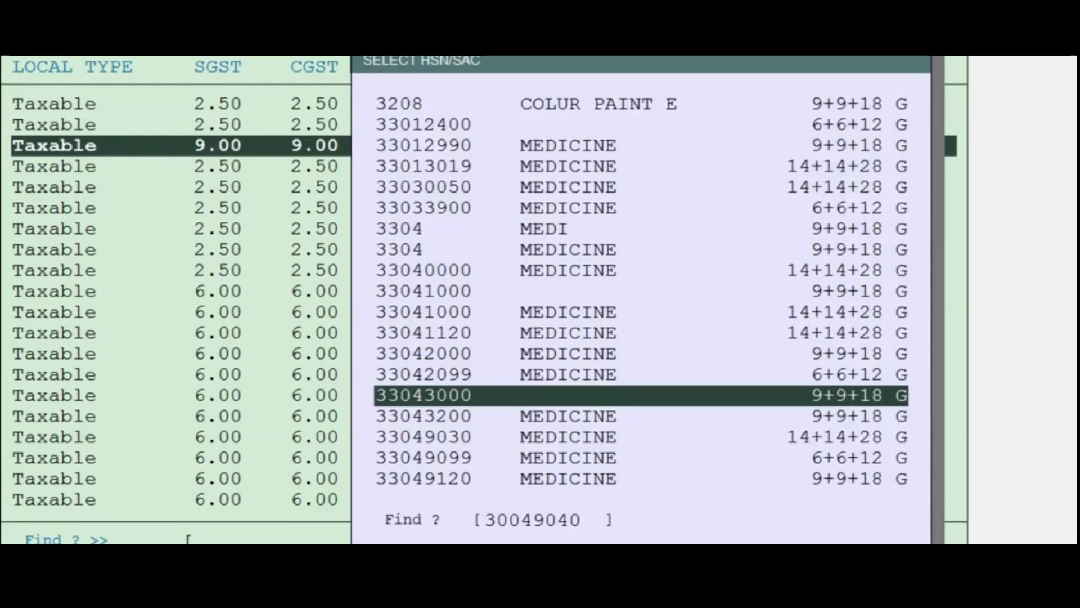
{"action": "key", "text": "Return"}
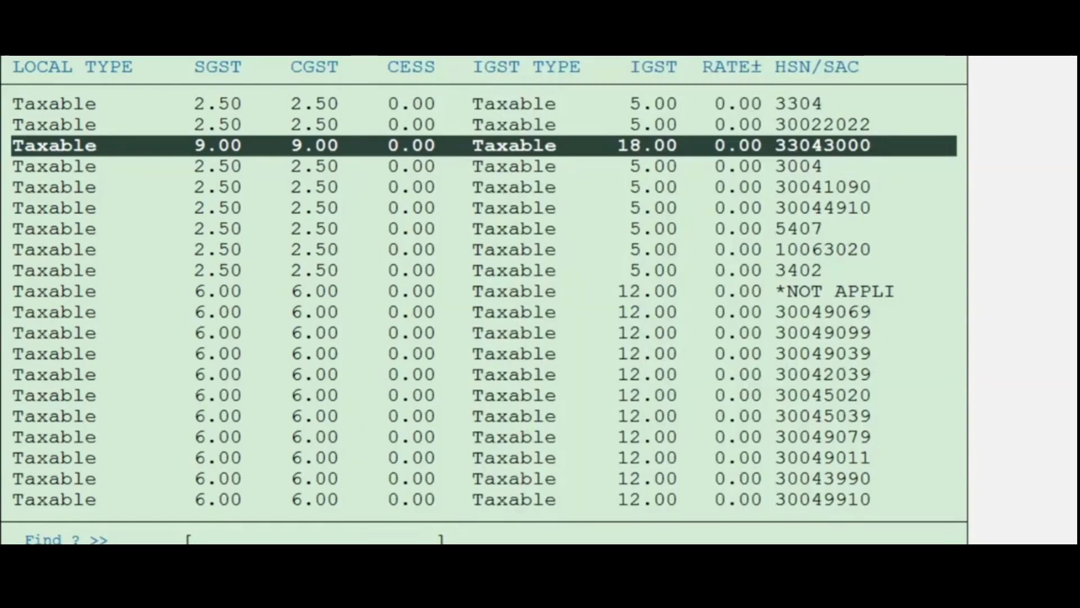
- Set the 30044910 entry's SGST and CGST to 14% each and its IGST to 28%
{"action": "key", "text": "Down"}
{"action": "key", "text": "Down"}
{"action": "key", "text": "Down"}
{"action": "key", "text": "Return"}
{"action": "key", "text": "Return"}
{"action": "type", "text": "14 ."}
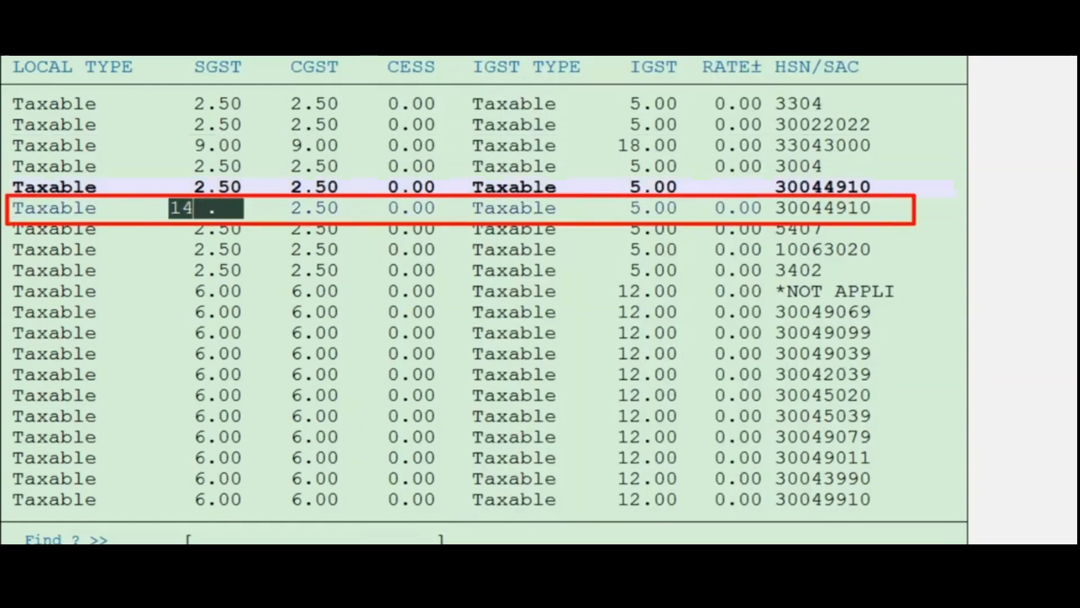
{"action": "key", "text": "Return"}
{"action": "key", "text": "Return"}
{"action": "key", "text": "Return"}
{"action": "key", "text": "Return"}
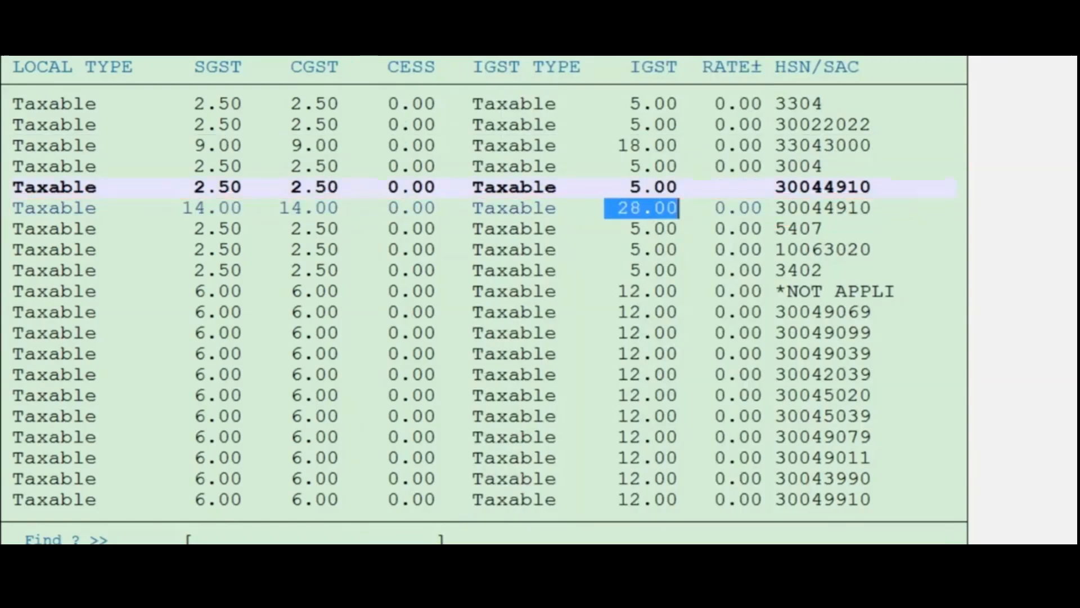
- Assign HSN/SAC 30059019 to the 28% entry and save the tax structure with the BOTH option for sale and purchase
{"action": "key", "text": "Return"}
{"action": "key", "text": "Return"}
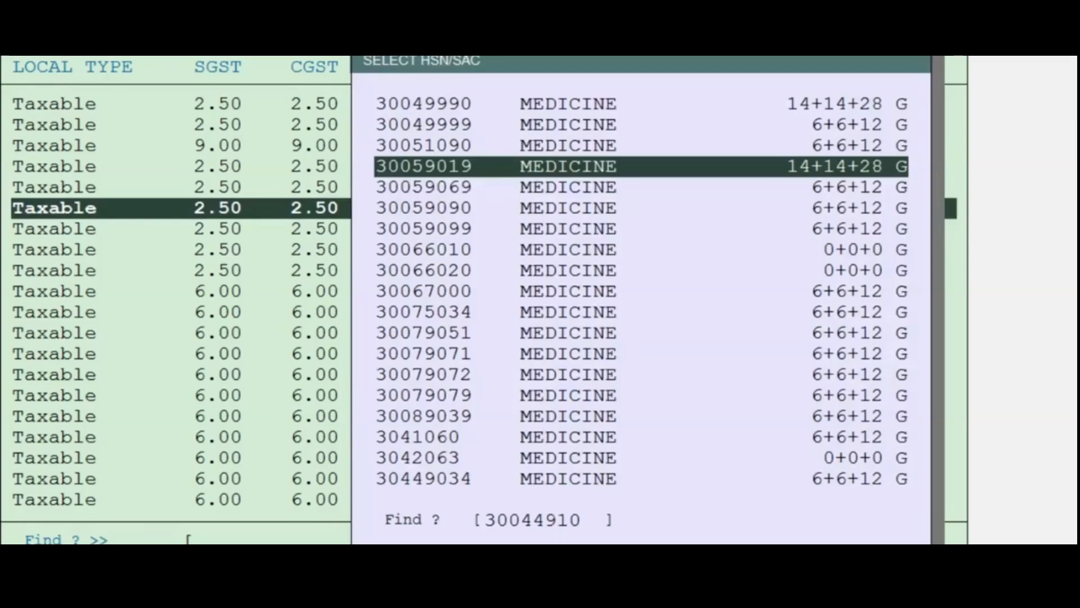
{"action": "key", "text": "Return"}
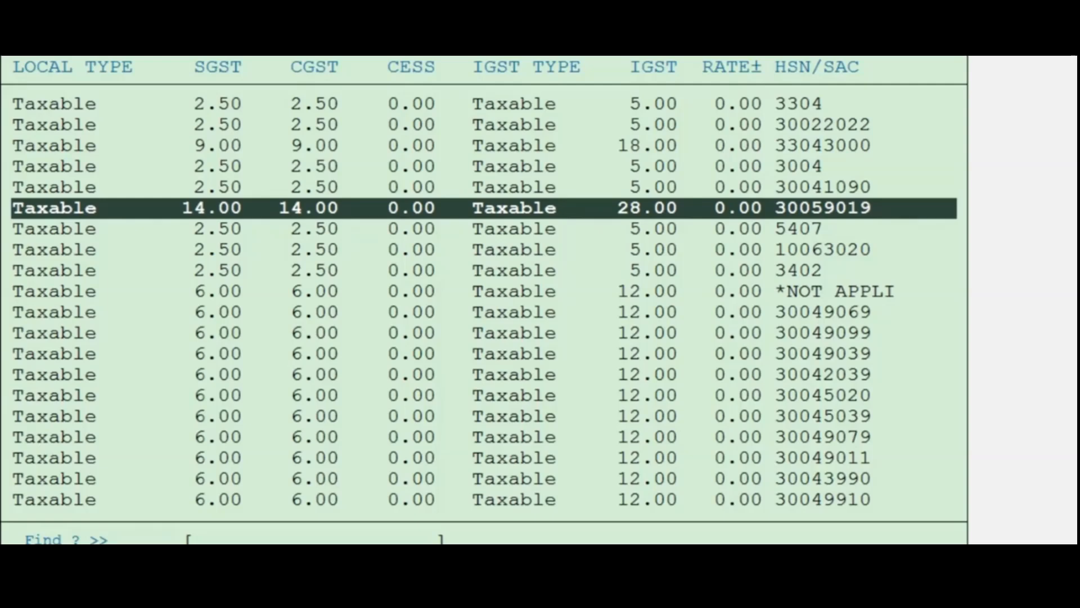
{"action": "key", "text": "Escape"}
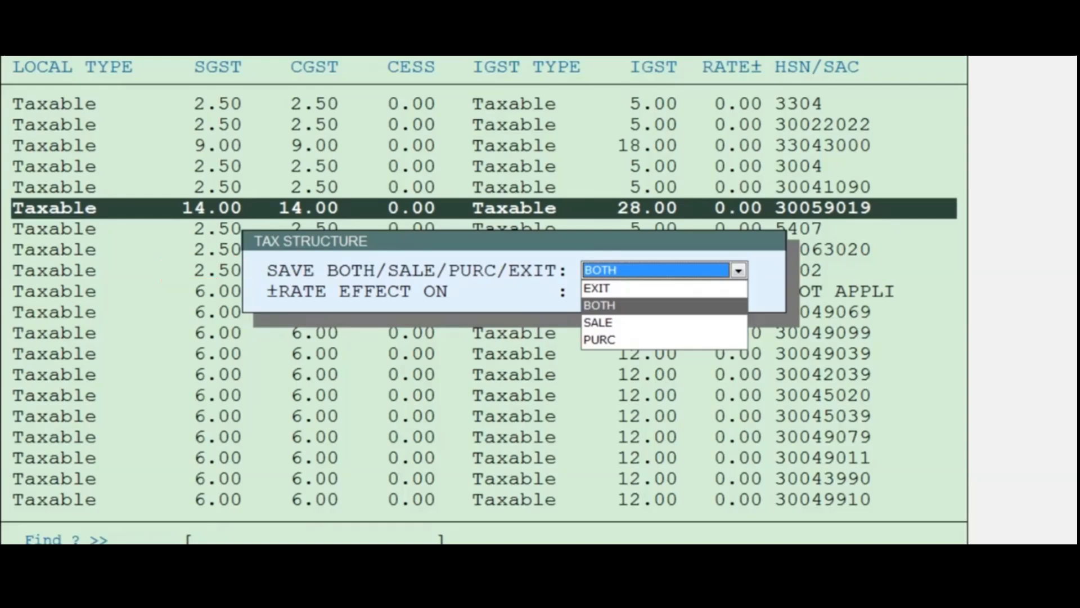
{"action": "key", "text": "Return"}
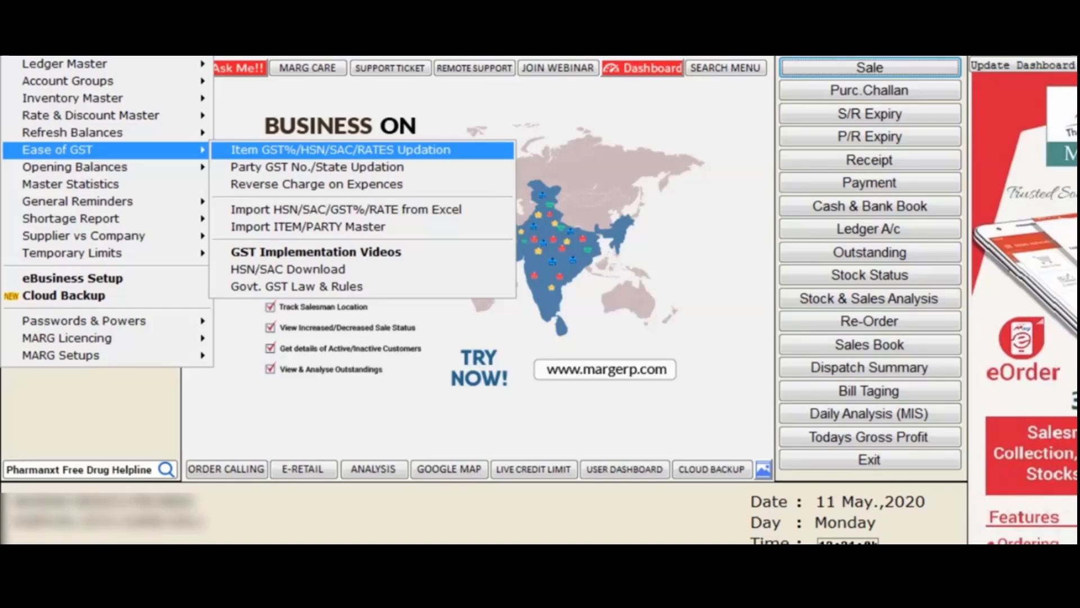
- Open Item GST%/HSN/SAC/RATES Updation with the default filters and bring up the tax and HSN/SAC entries for bulk editing
{"action": "key", "text": "Return"}
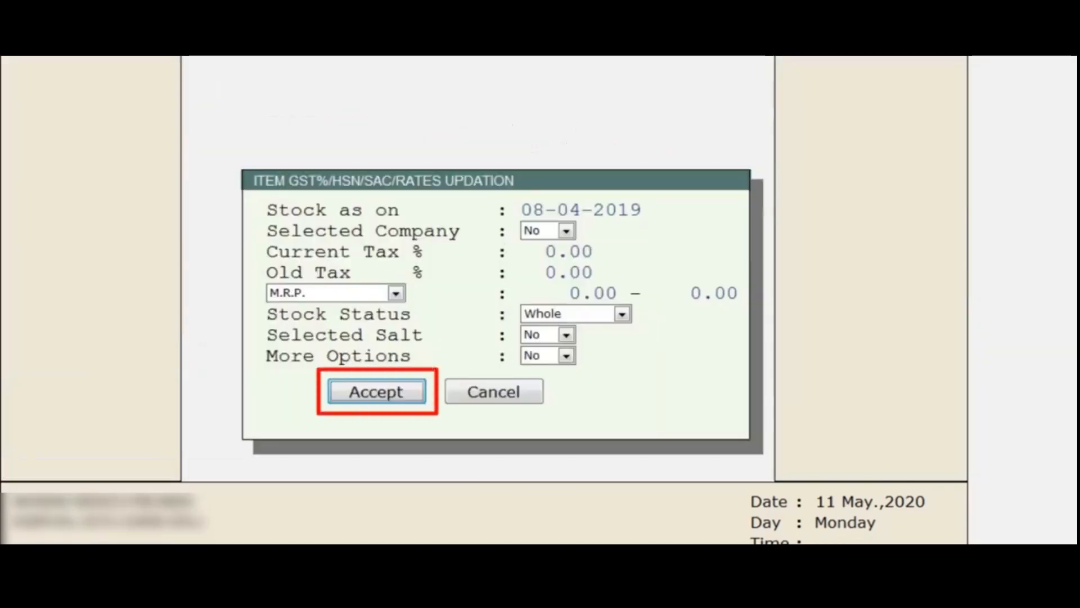
{"action": "key", "text": "Return"}
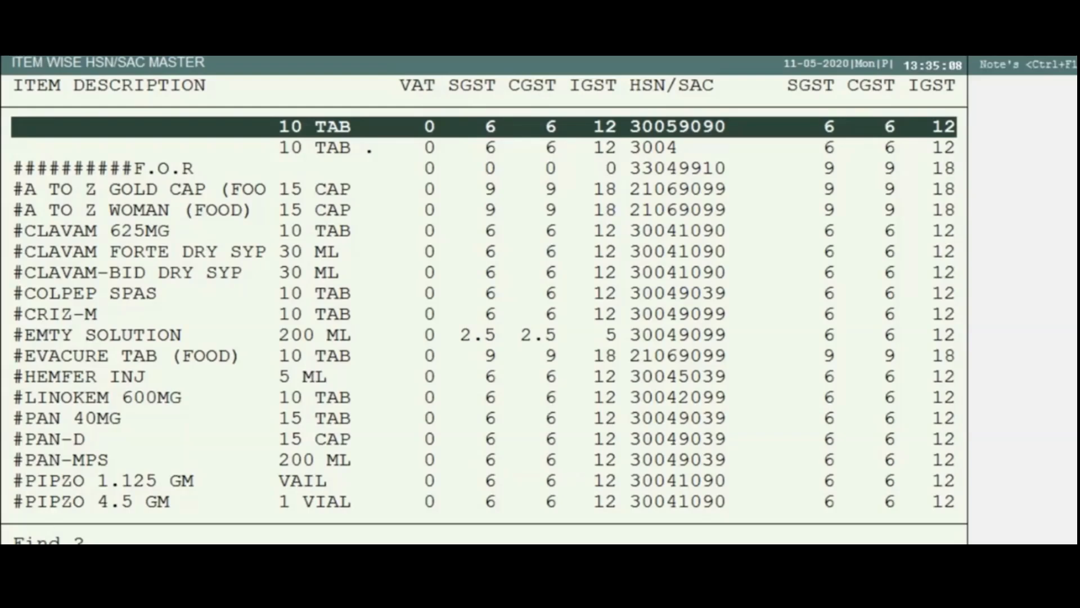
{"action": "key", "text": "F6"}
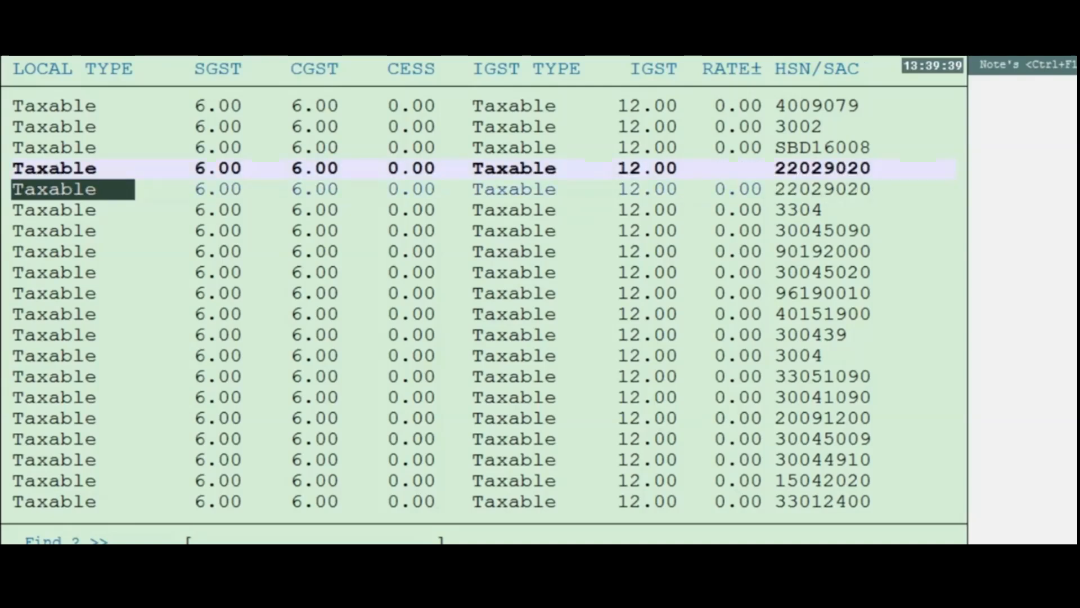
- Change the 22029020 entry to 2.5% SGST and CGST, 5% IGST and HSN/SAC 29392030
{"action": "key", "text": "Return"}
{"action": "type", "text": "2.5"}
{"action": "key", "text": "Return"}
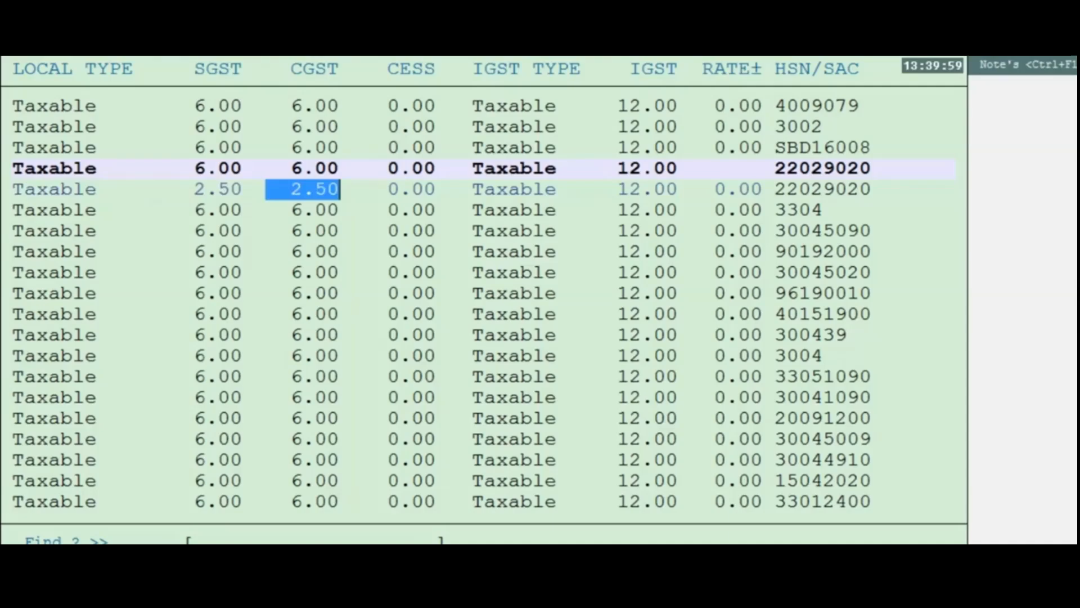
{"action": "key", "text": "Return"}
{"action": "key", "text": "Return"}
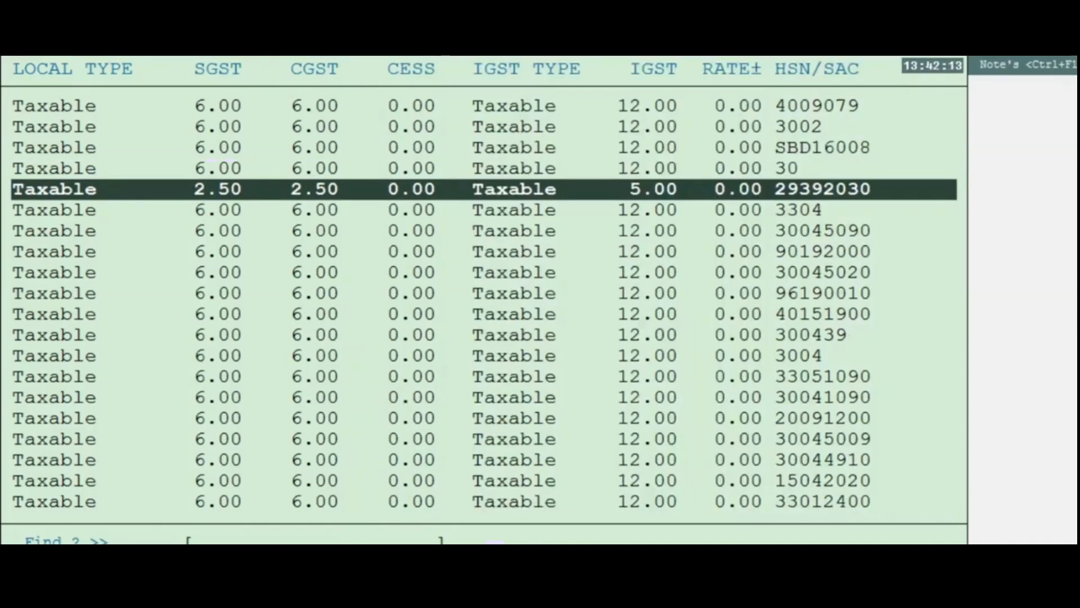